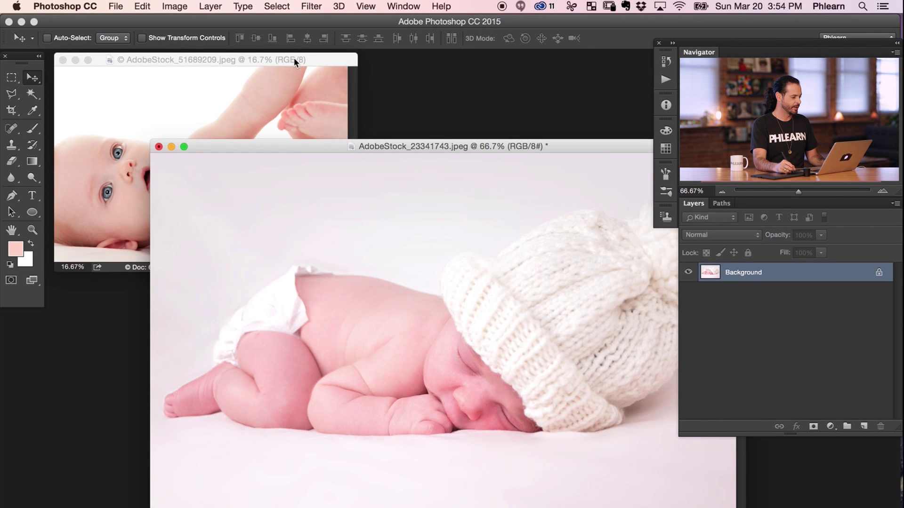
Copy the reference photo AdobeStock_51689209.jpeg into the AdobeStock_23341743.jpeg document as a layer and switch to full-screen view
drag(294, 59, 305, 77)
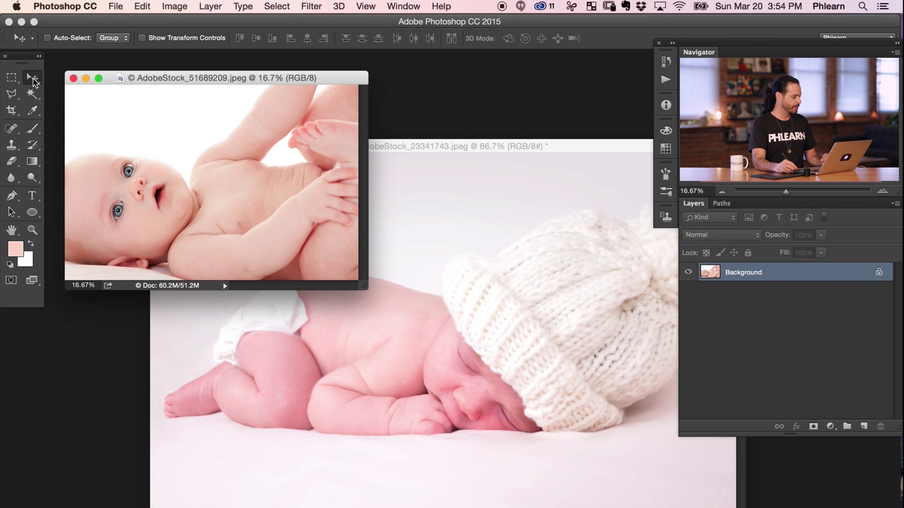
drag(207, 192, 482, 365)
key(f)
drag(477, 281, 376, 262)
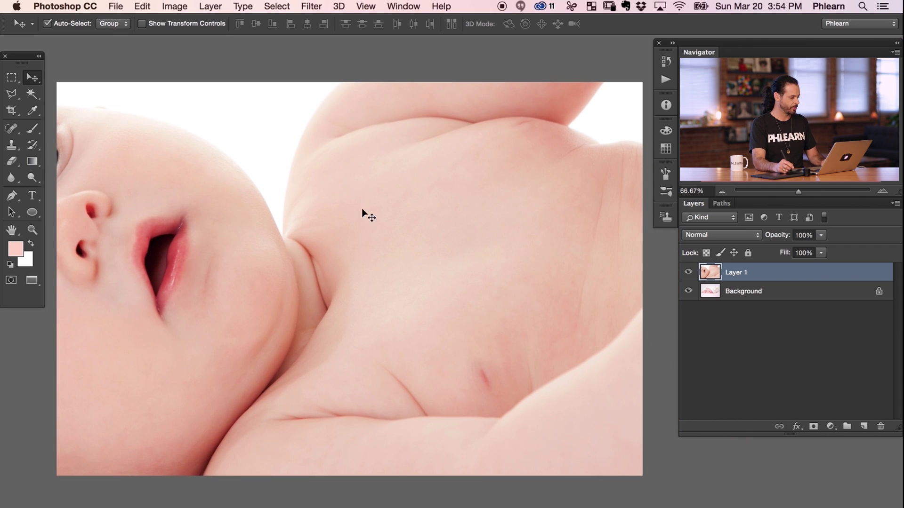
Scale the reference photo layer proportionally to 40% and move it near the centre of the canvas
key(super+t)
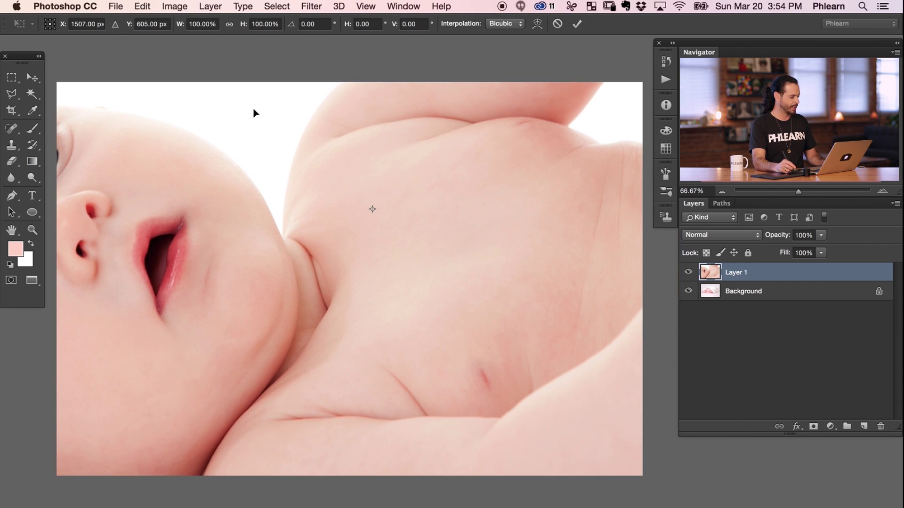
click(229, 28)
drag(228, 28, 242, 46)
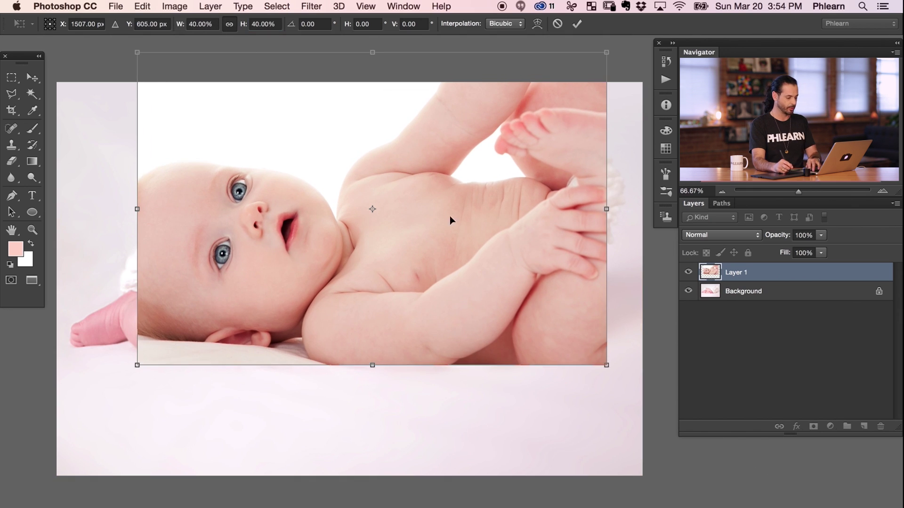
key(Return)
drag(434, 244, 487, 336)
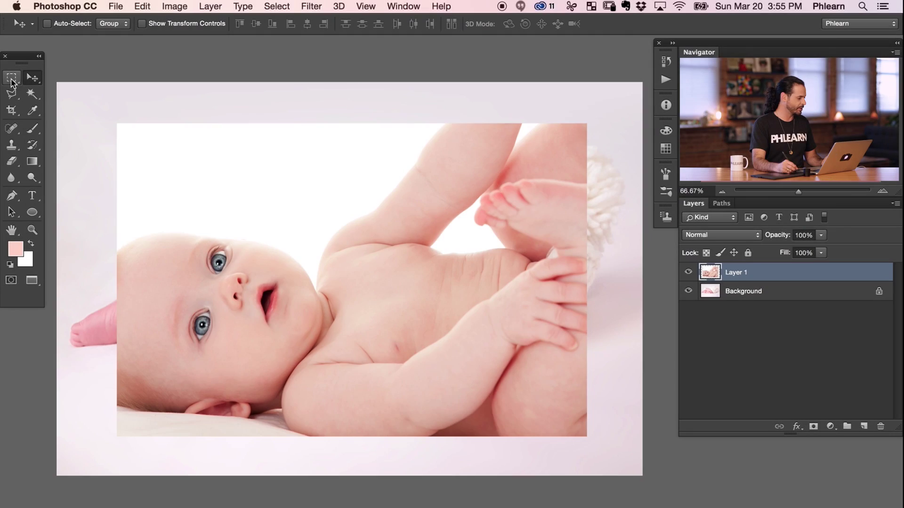
Select a rectangle over the reference baby's chest, arm and leg and copy it to a new layer
click(11, 80)
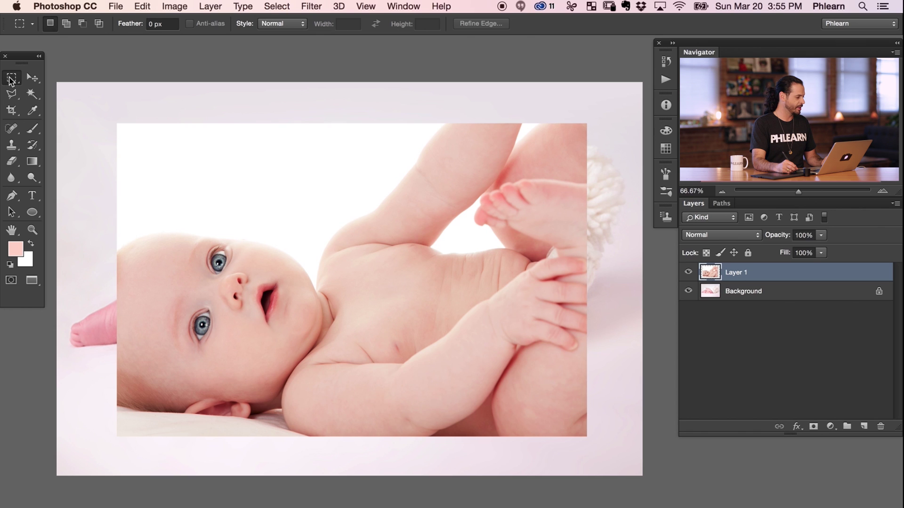
drag(346, 285, 565, 419)
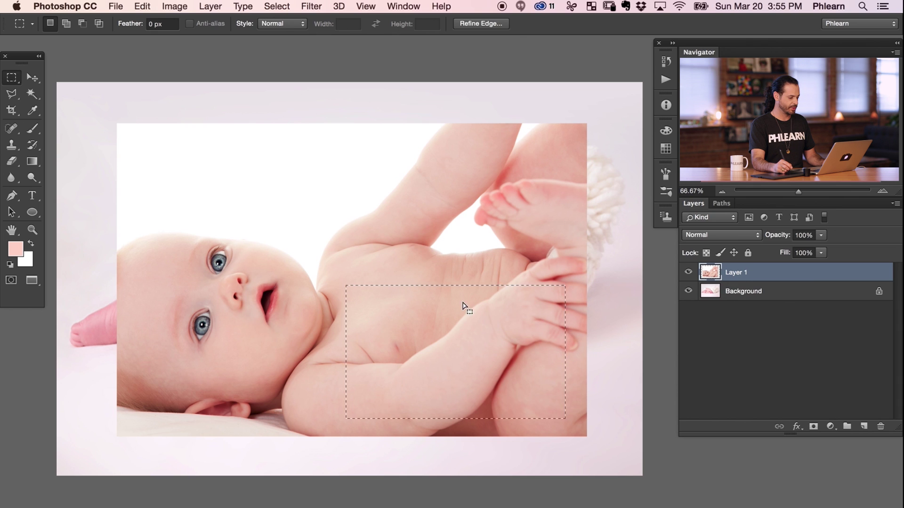
click(689, 272)
click(688, 272)
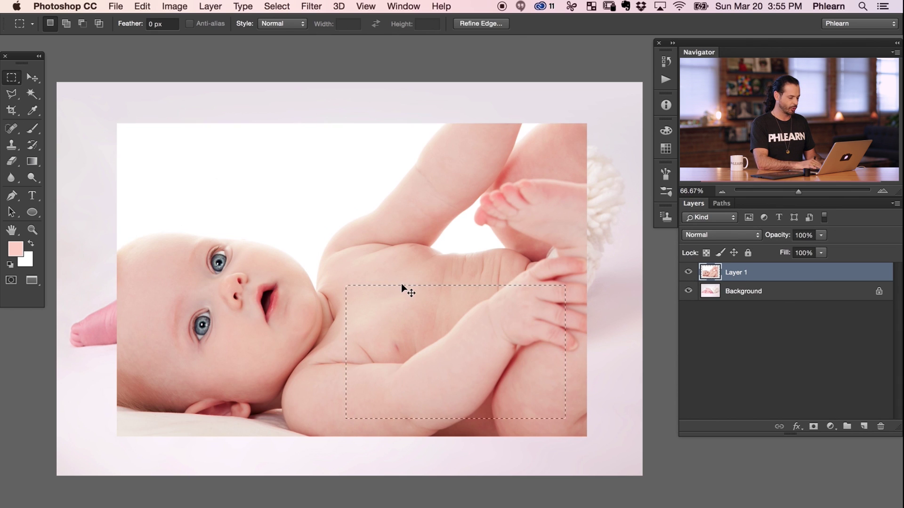
key(ctrl+j)
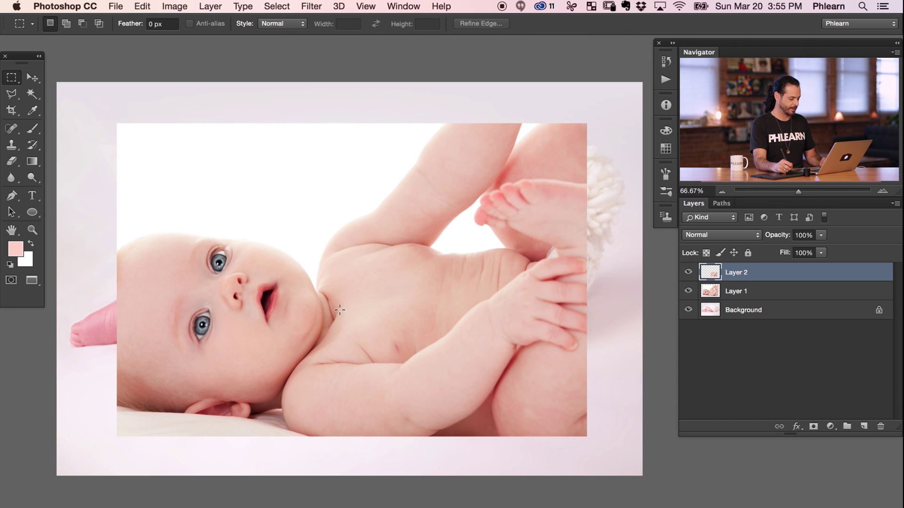
key(v)
drag(438, 315, 414, 310)
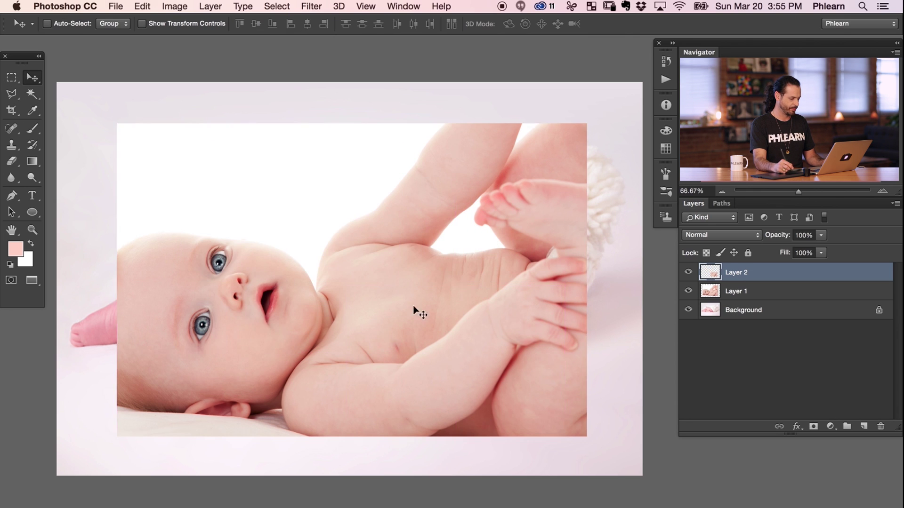
Hide Layer 1 and toggle Layer 2's visibility to check the copied skin patch
click(689, 292)
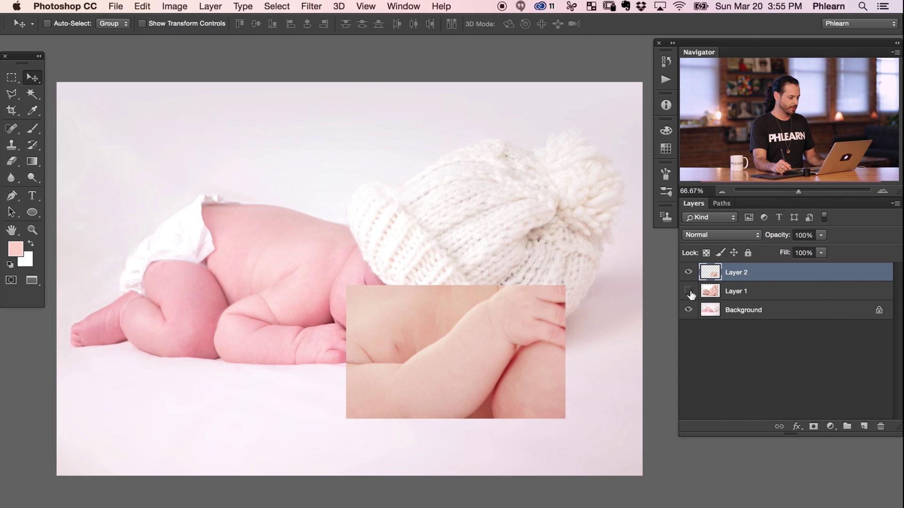
click(688, 272)
click(687, 272)
click(688, 272)
click(688, 272)
Load the skin patch on Layer 2 as a selection, apply the Average blur to it, and deselect
key(super)
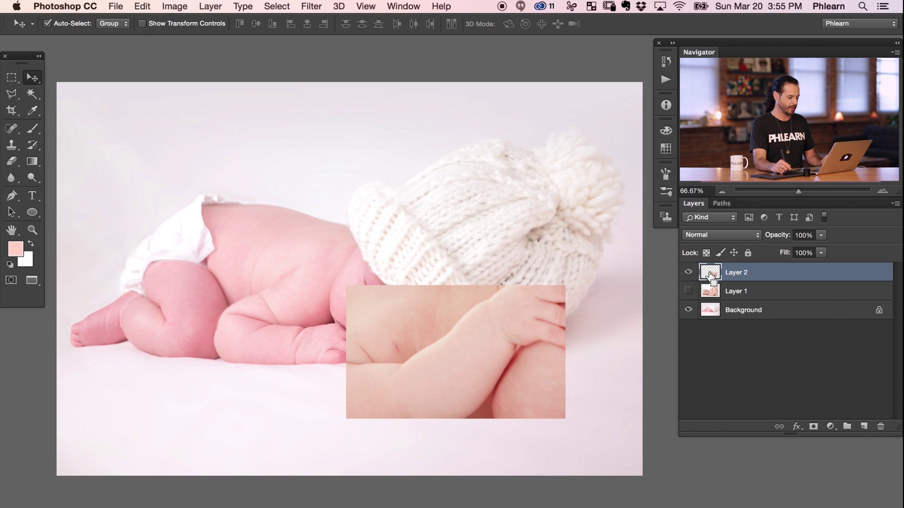
super+click(711, 273)
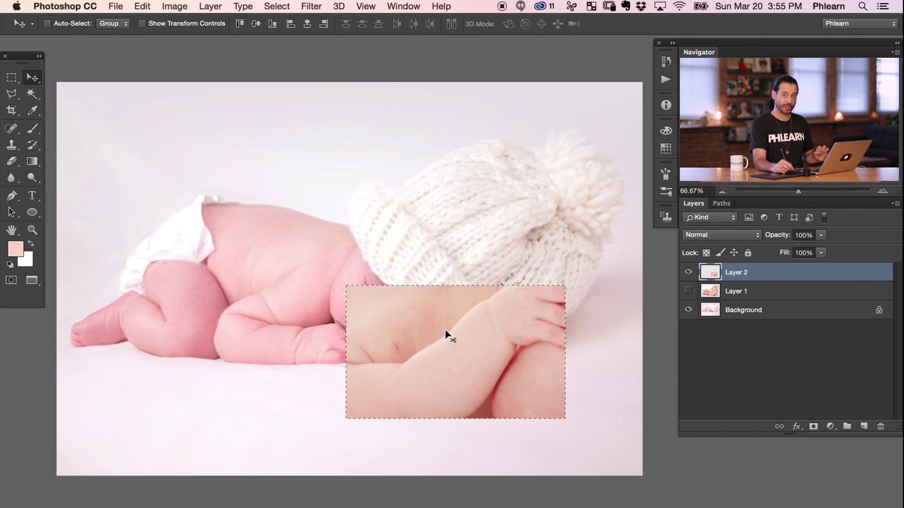
click(309, 7)
mouse_move(343, 156)
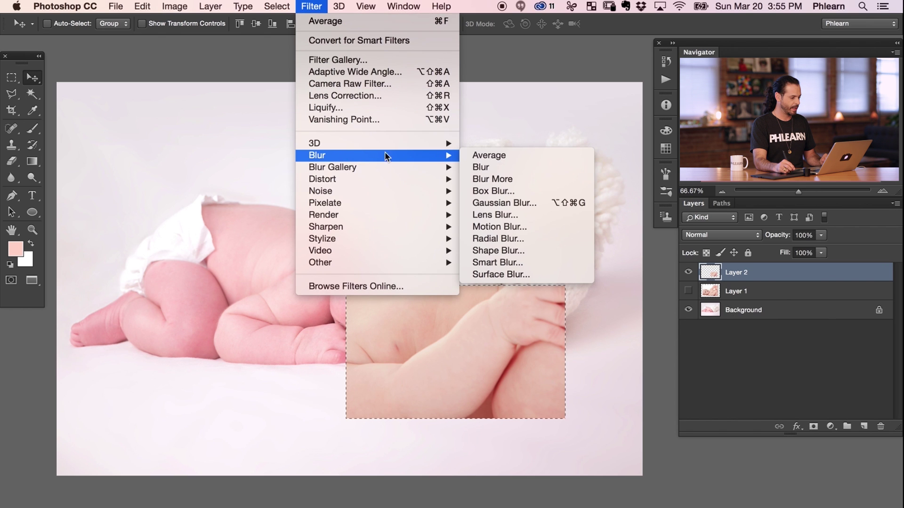
click(578, 156)
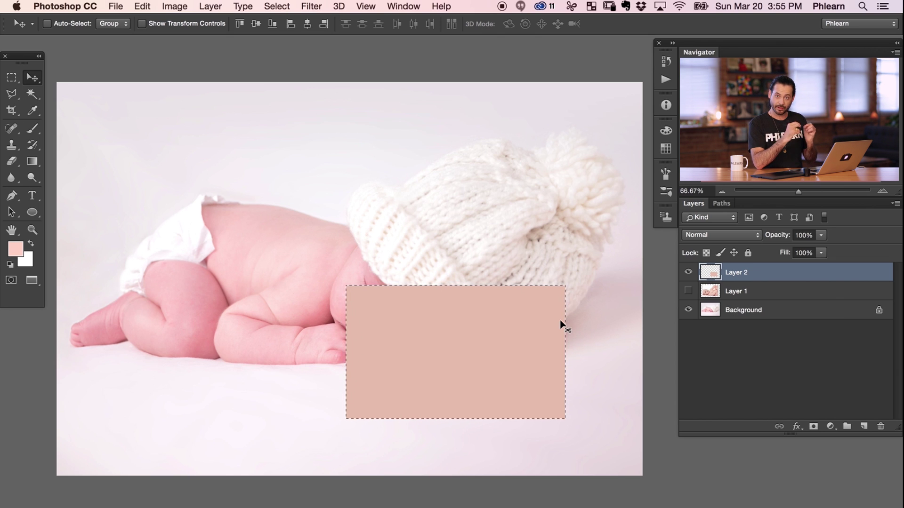
key(super+d)
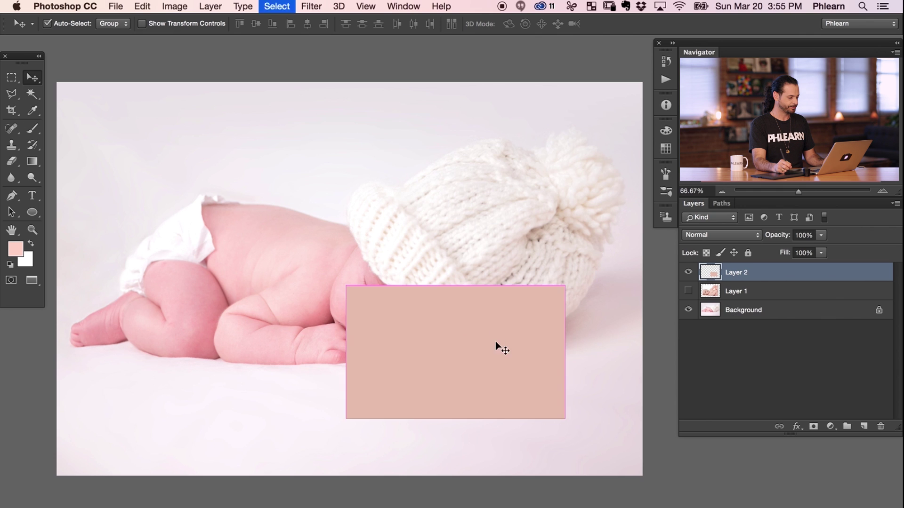
Move the averaged tan swatch to the upper right of the image over the hat and briefly show Layer 1 for comparison
drag(472, 372, 543, 196)
click(689, 291)
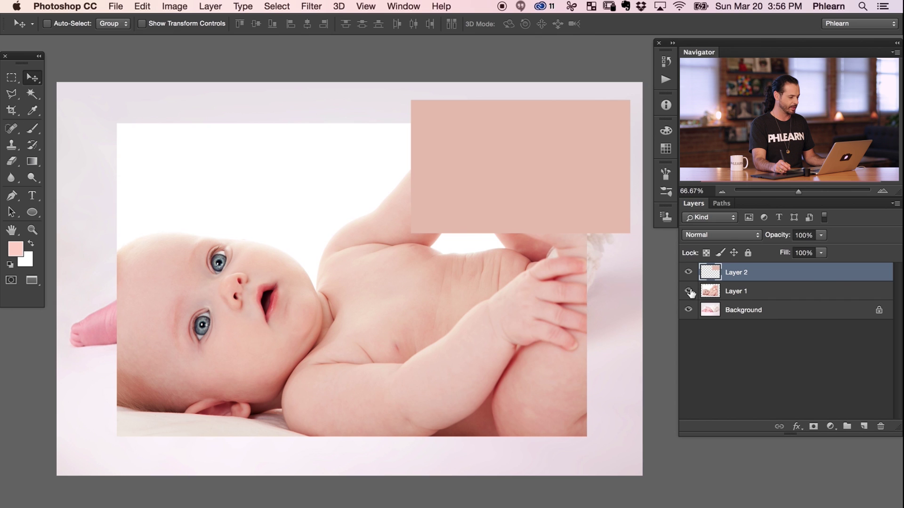
click(688, 292)
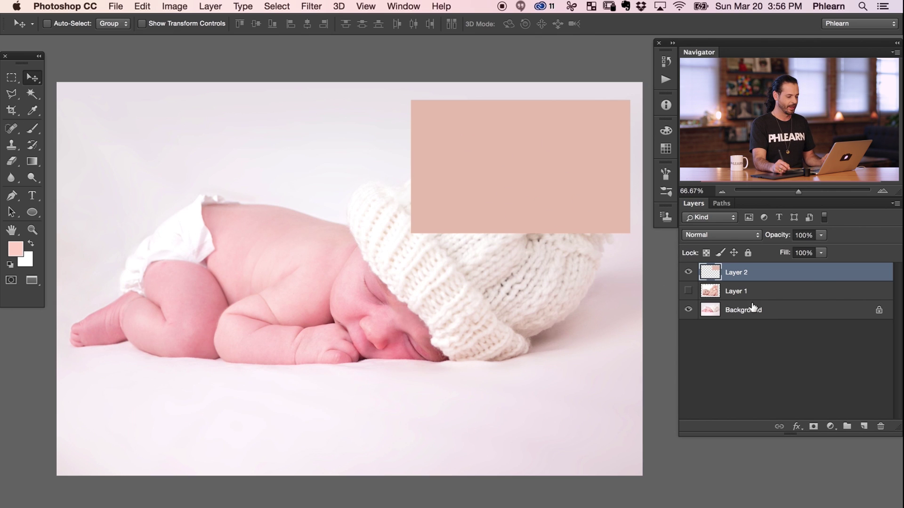
Copy a rectangle of the sleeping baby's torso and arm from the Background to a new layer and place it below the baby
click(701, 310)
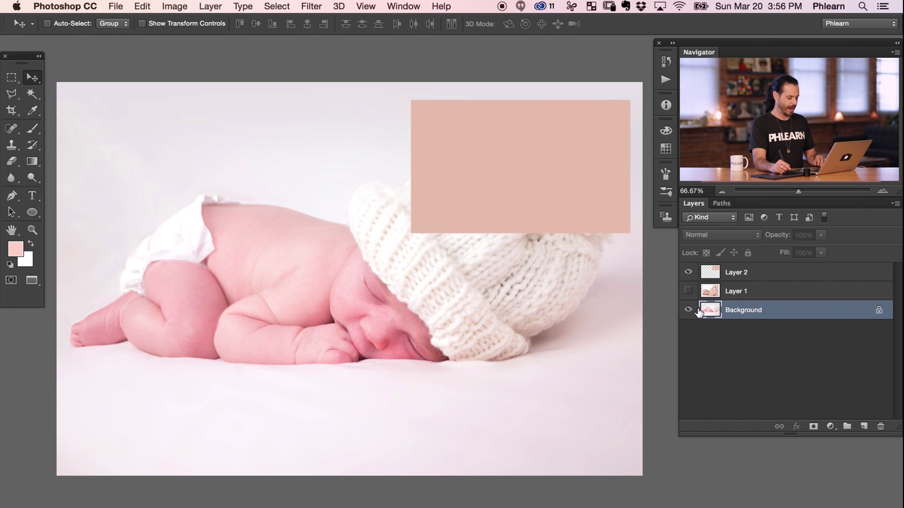
key(m)
drag(204, 268, 353, 351)
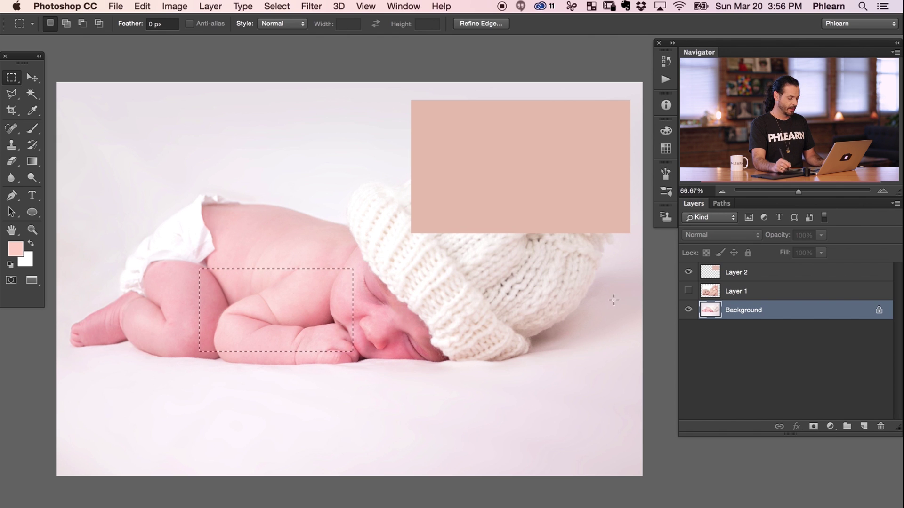
key(ctrl+j)
key(v)
drag(269, 310, 228, 420)
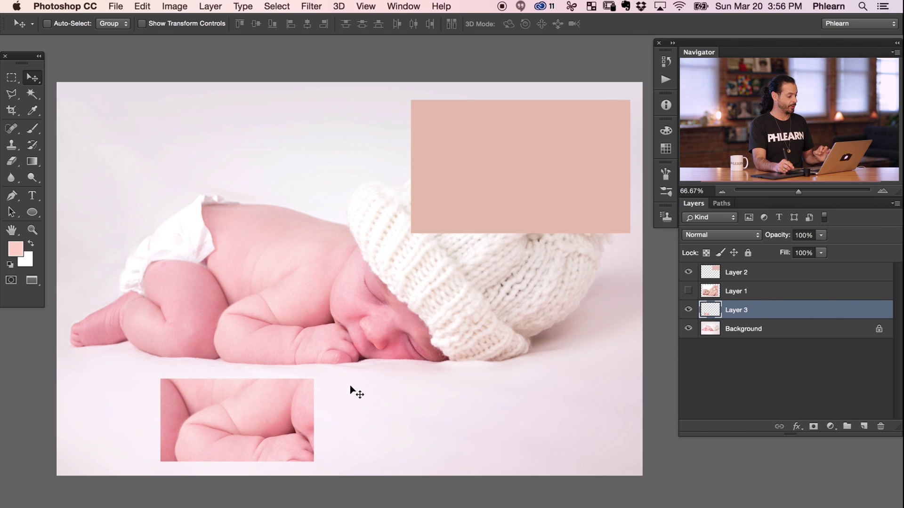
drag(260, 426, 311, 413)
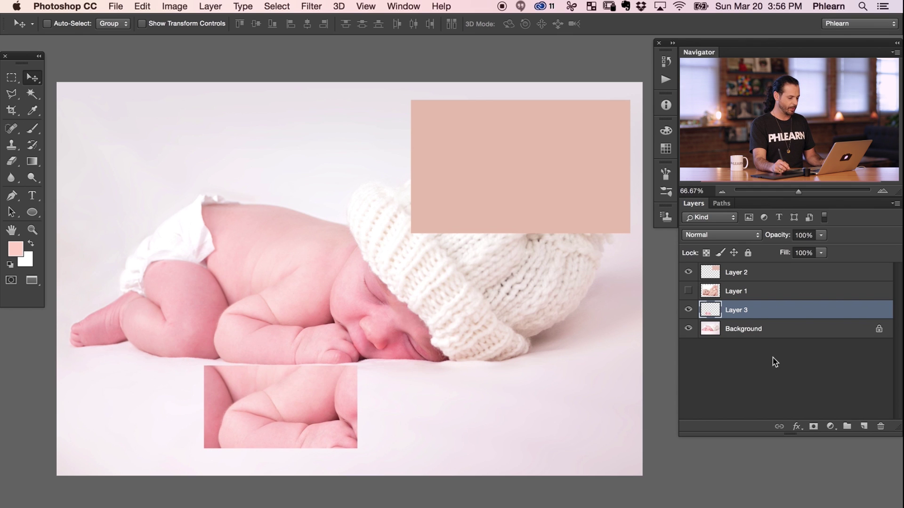
Load the sleeping baby's skin patch on Layer 3 as a selection, apply the Average blur, and deselect
super+click(710, 312)
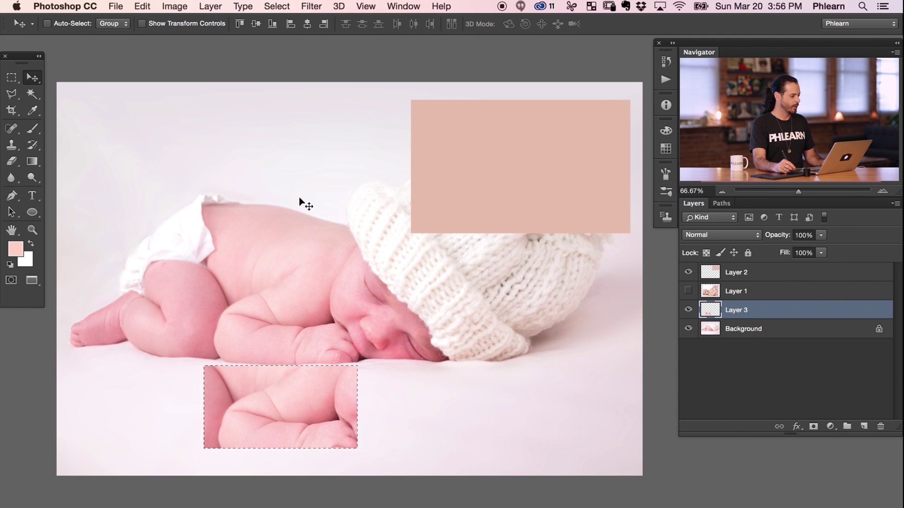
click(311, 6)
mouse_move(366, 156)
click(478, 156)
key(super)
key(super+d)
Bring the averaged pink swatch in front of the other layers and place it overlapping the tan swatch's left edge
key(super+shift+bracketright)
drag(288, 431, 396, 179)
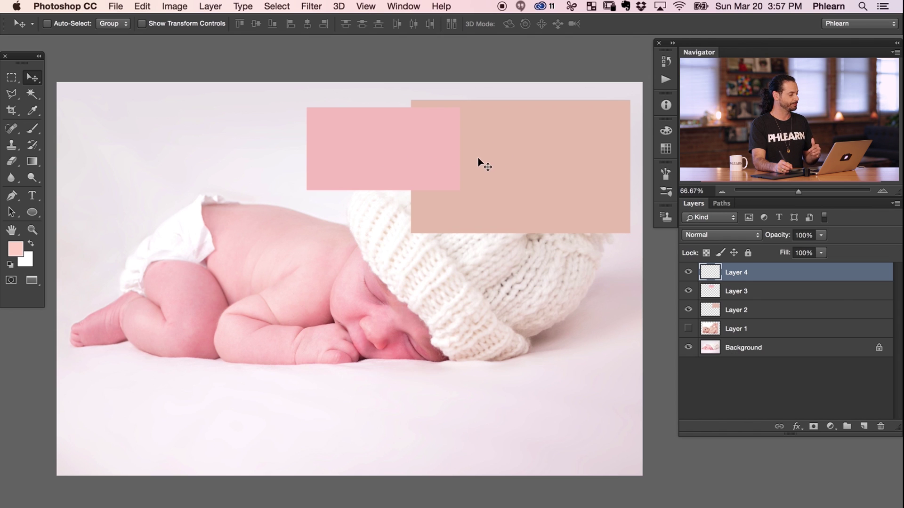
Compare the hue, saturation and brightness of the pink and tan swatches by sampling them alternately in the foreground Color Picker, discarding the sampled colour
click(15, 252)
mouse_move(195, 277)
mouse_down()
mouse_move(245, 204)
mouse_move(246, 213)
mouse_move(175, 273)
mouse_move(183, 264)
mouse_up()
click(187, 279)
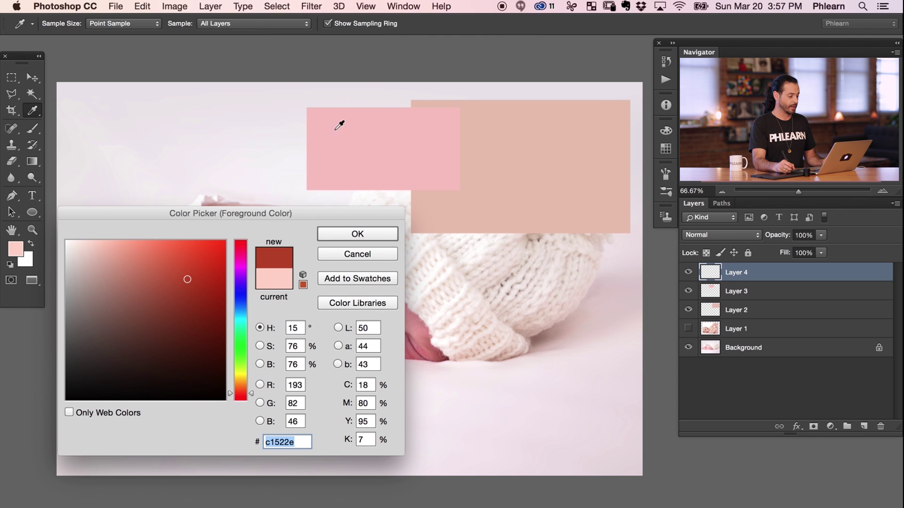
click(389, 143)
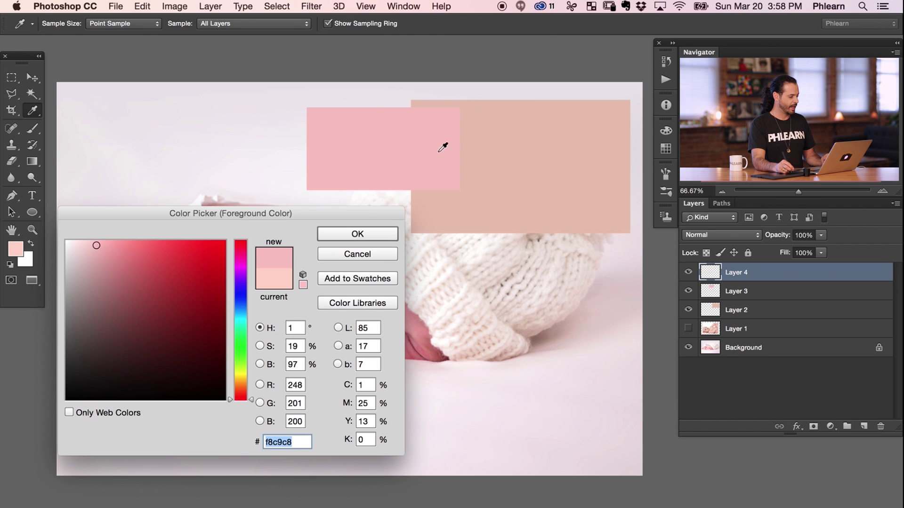
click(482, 150)
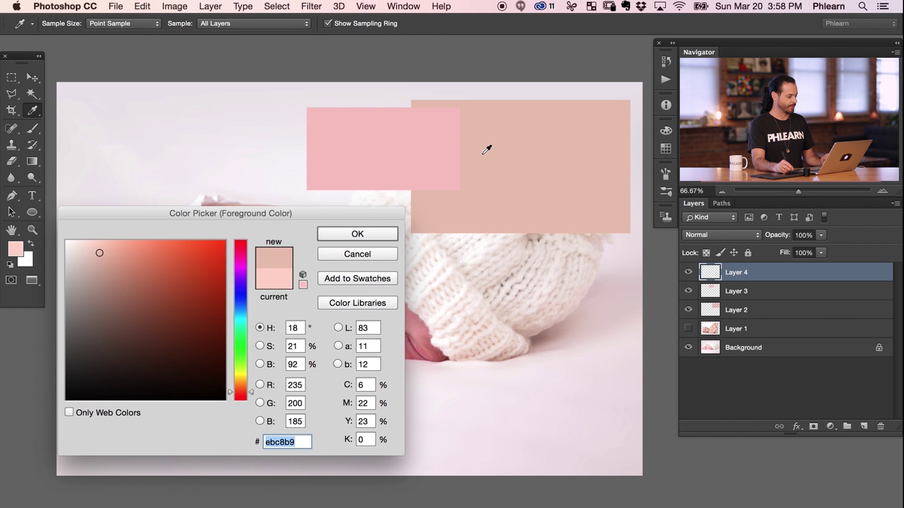
click(435, 149)
click(475, 150)
click(431, 149)
click(474, 150)
click(442, 150)
click(454, 151)
click(479, 151)
click(445, 150)
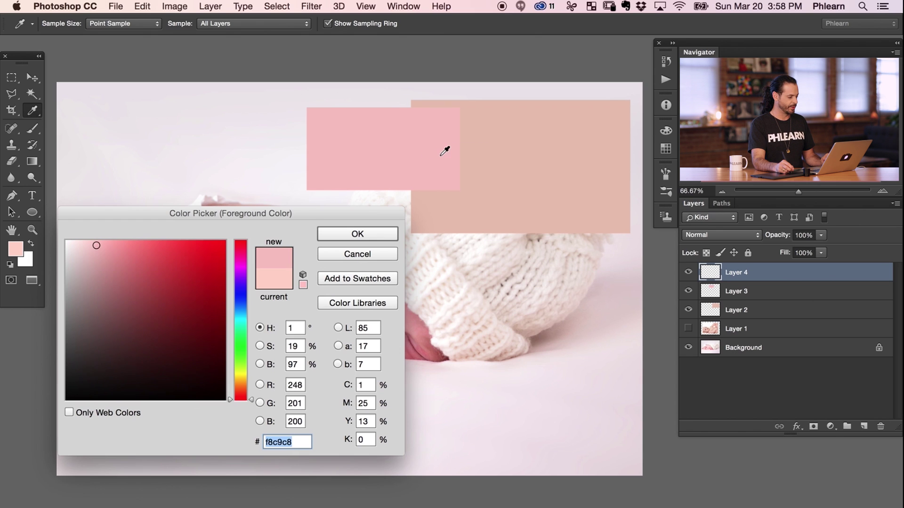
click(475, 149)
click(446, 149)
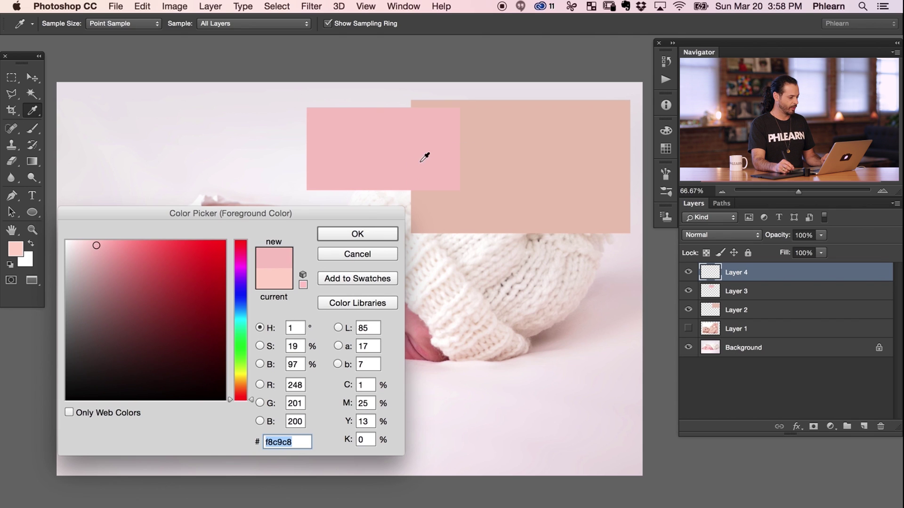
click(505, 156)
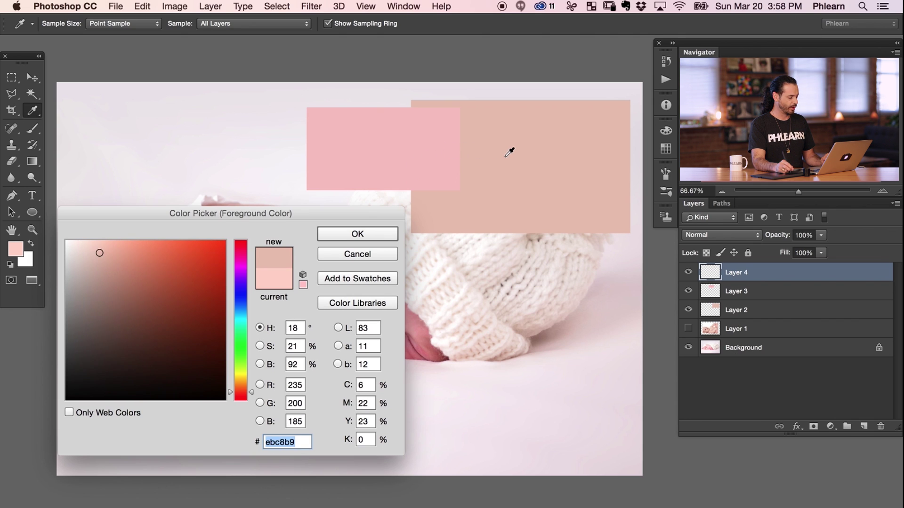
click(427, 155)
click(491, 156)
click(445, 154)
click(465, 153)
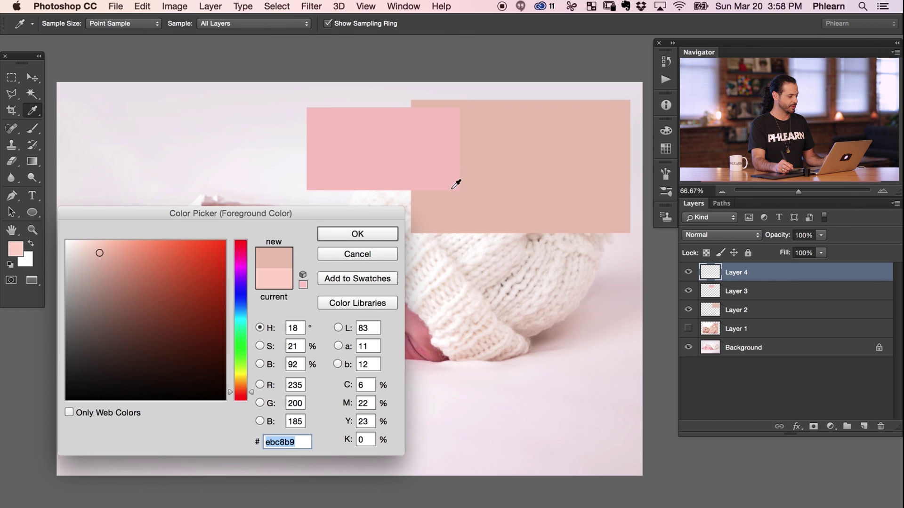
click(373, 255)
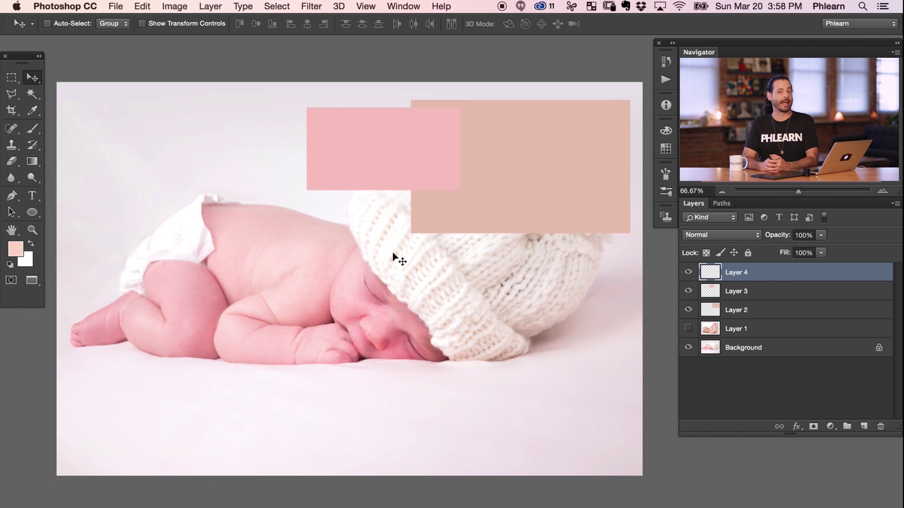
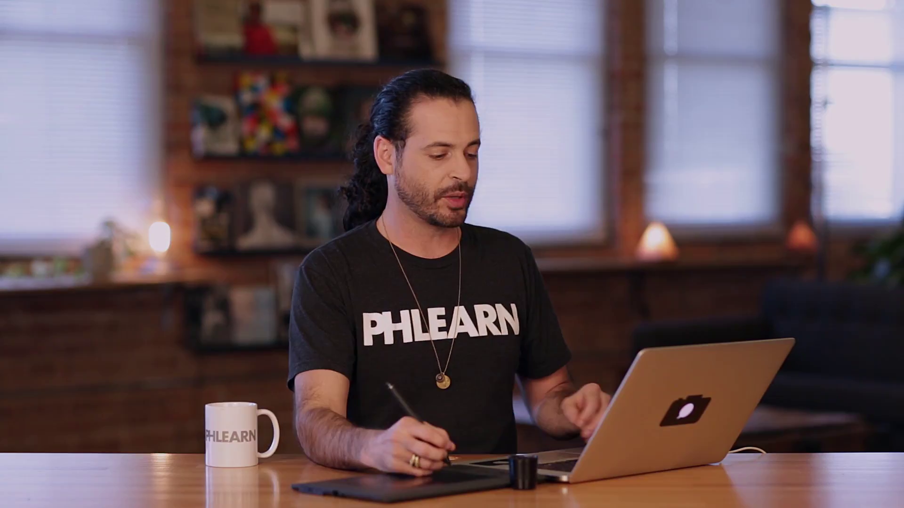
Add a Hue/Saturation adjustment layer directly above the Background layer
click(753, 332)
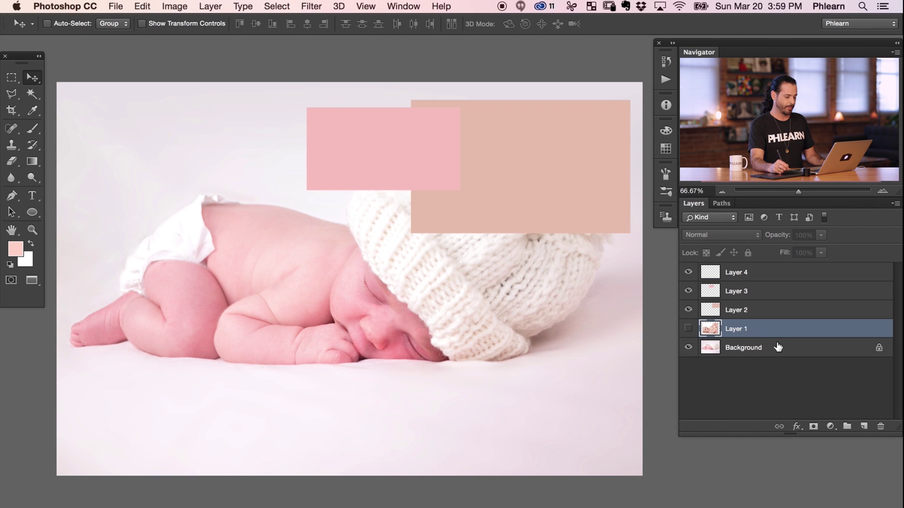
click(778, 347)
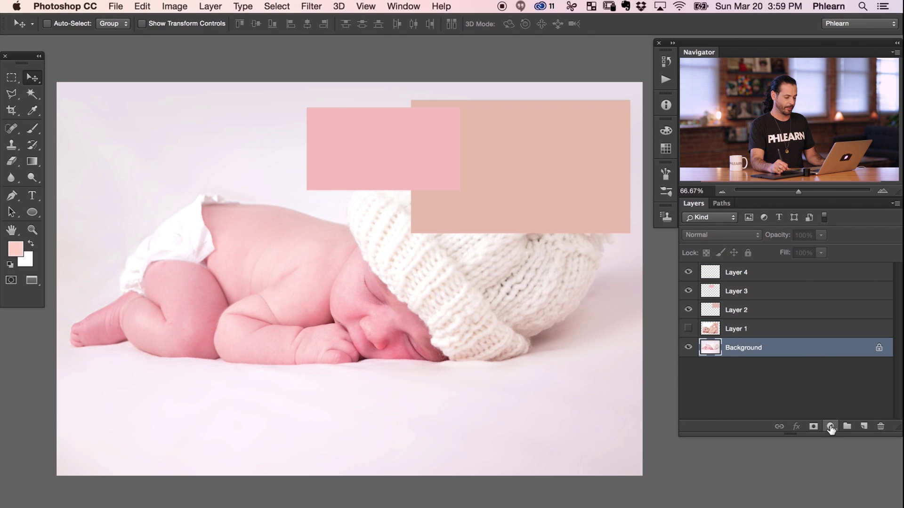
click(829, 427)
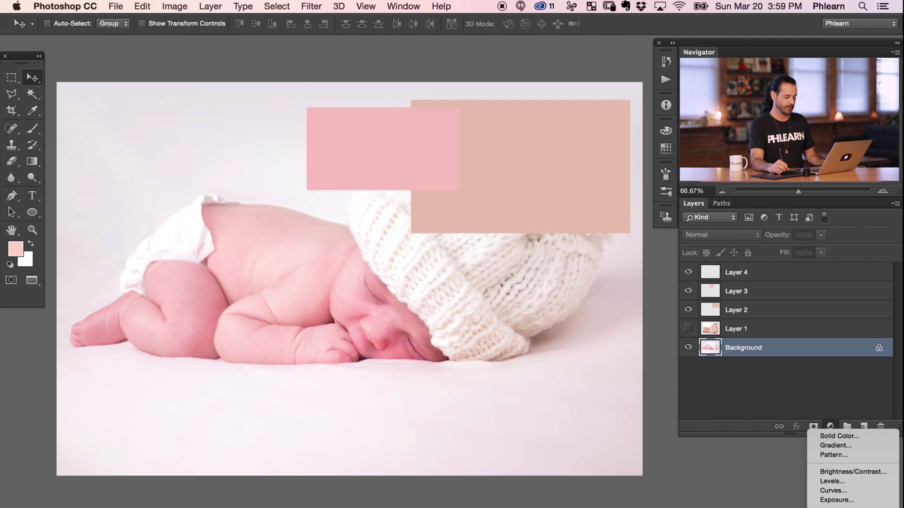
click(842, 506)
drag(414, 326, 460, 412)
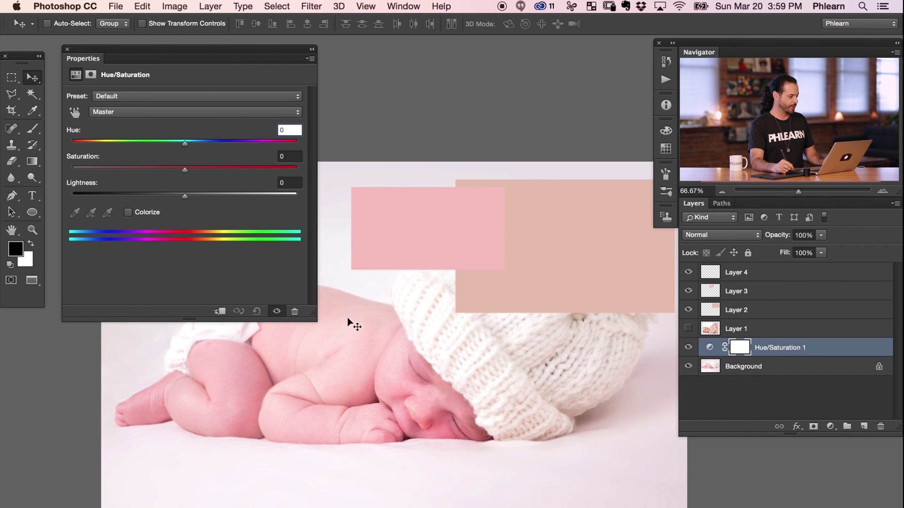
Restrict the Hue/Saturation adjustment to Reds, shift the colour range to 306°/336° and 26°\56°, and set the hue to +17
click(139, 116)
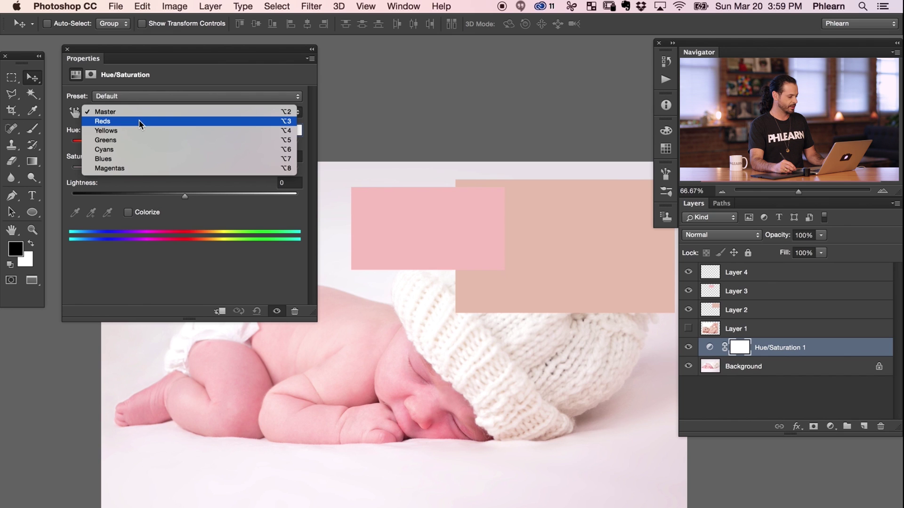
click(140, 121)
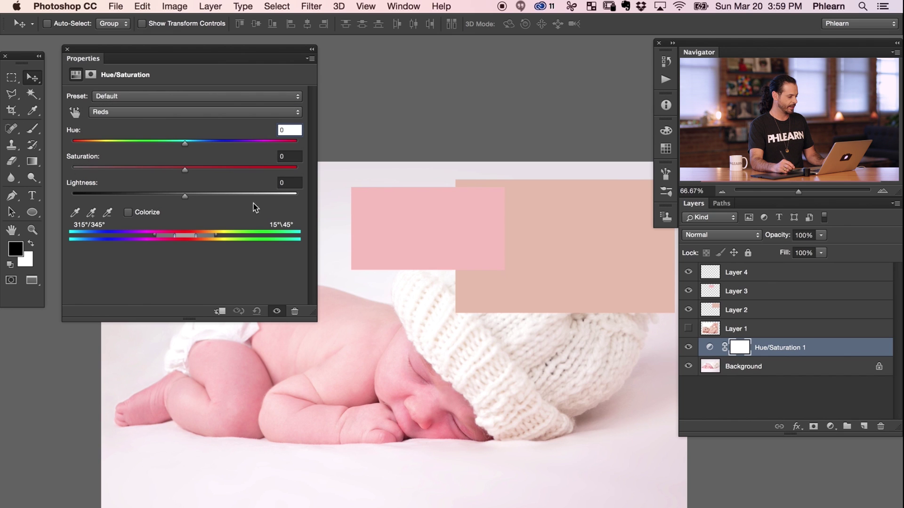
mouse_move(203, 237)
mouse_down()
mouse_move(214, 241)
mouse_move(186, 238)
mouse_up()
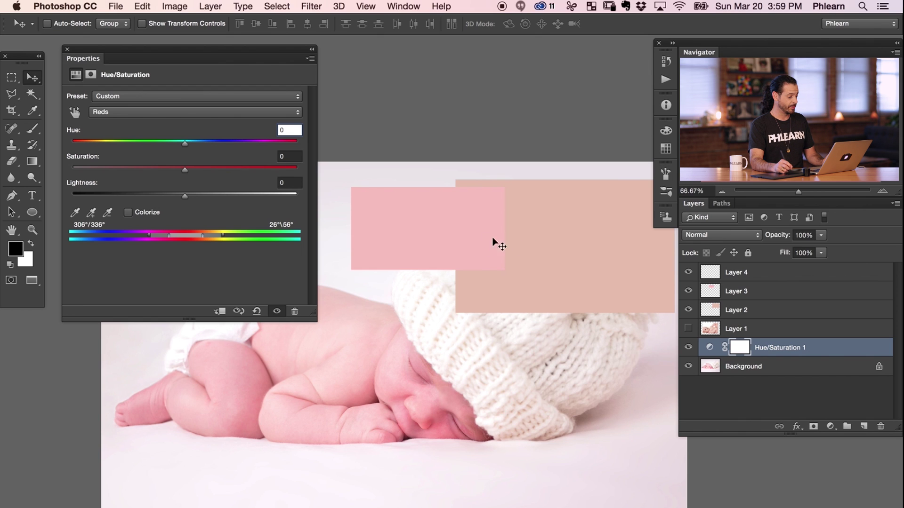
double_click(288, 131)
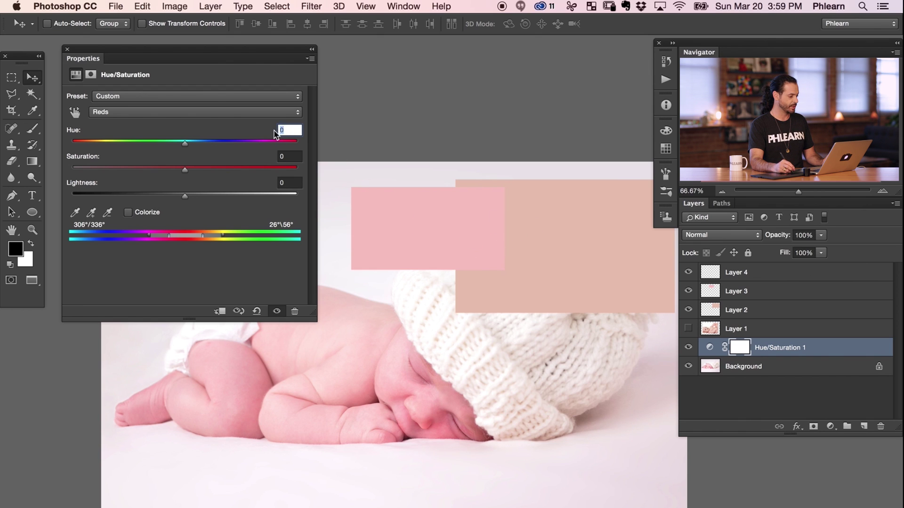
text(17)
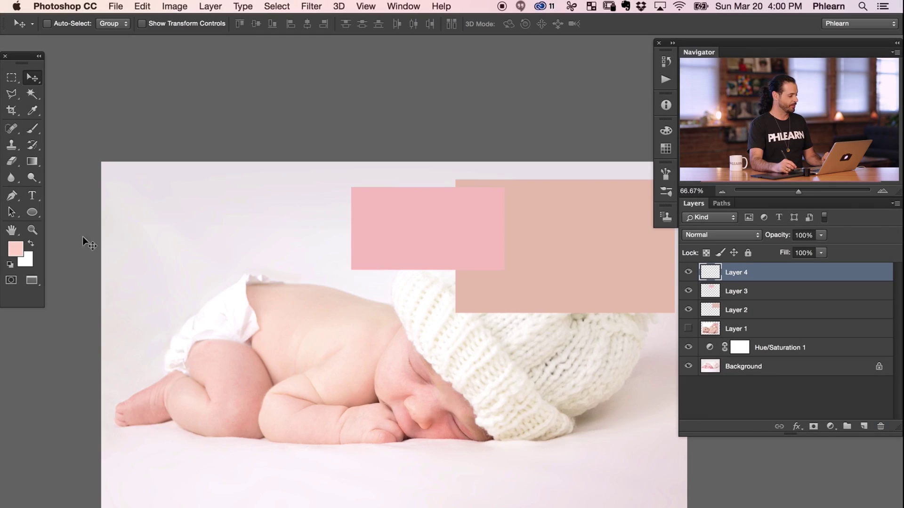
Compare the saturation and brightness of the pink and tan swatches by sampling them alternately in the foreground Color Picker, discarding the sampled colour
click(16, 249)
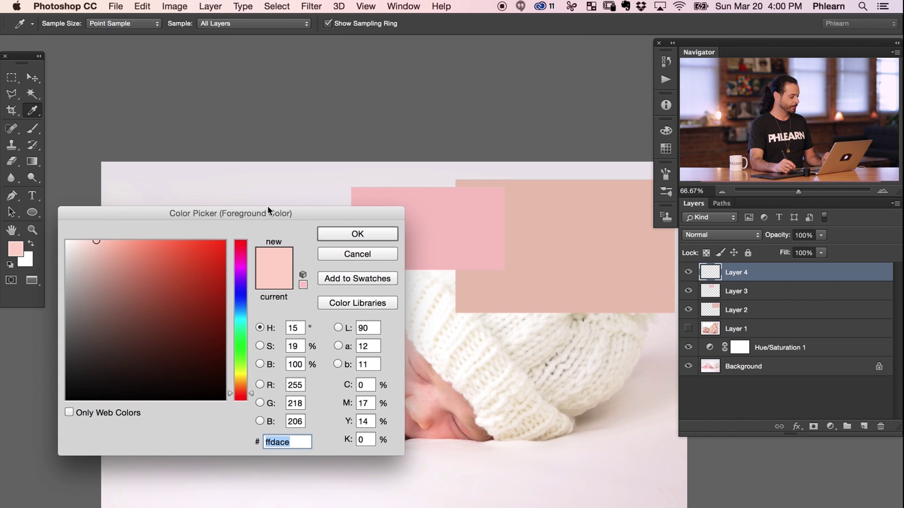
click(460, 224)
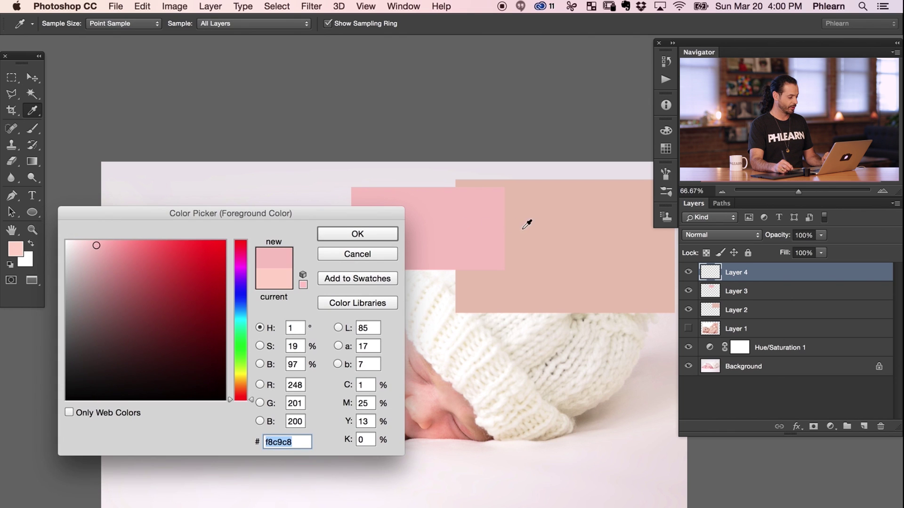
click(537, 229)
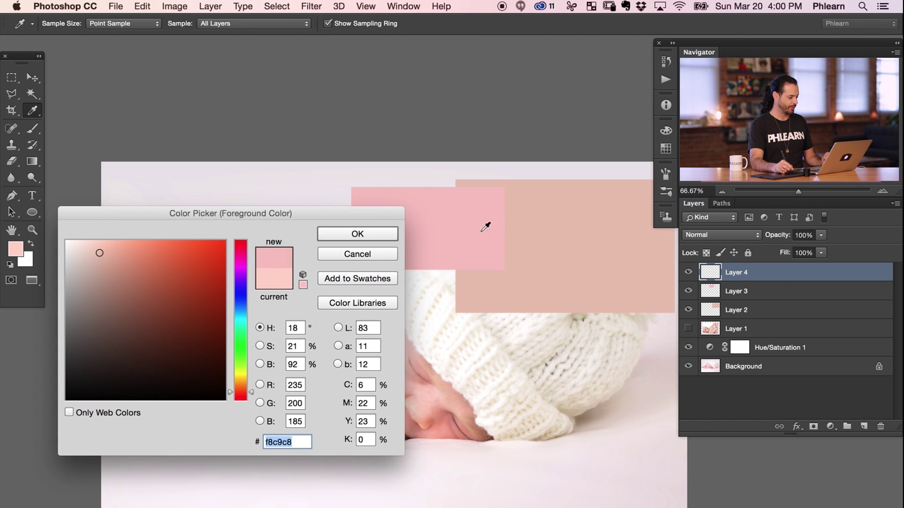
click(462, 233)
click(518, 234)
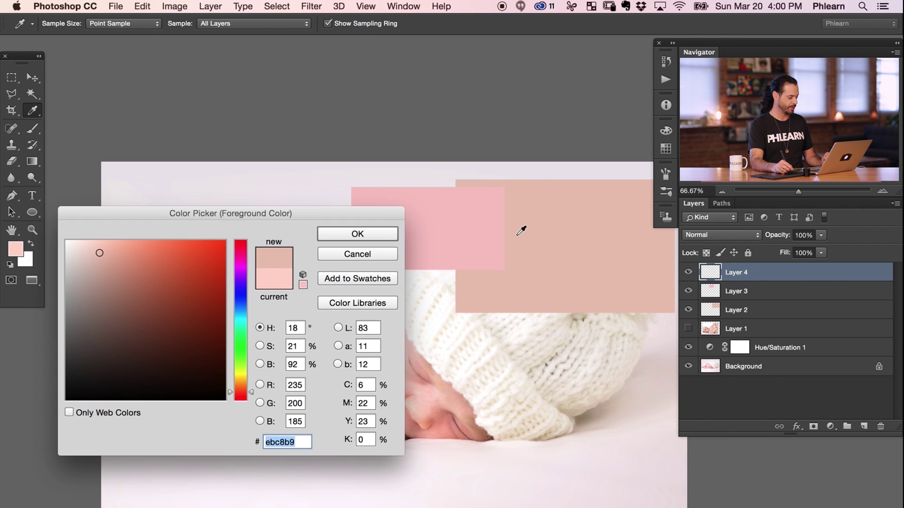
click(489, 234)
click(513, 233)
click(488, 233)
click(511, 233)
click(490, 233)
click(510, 233)
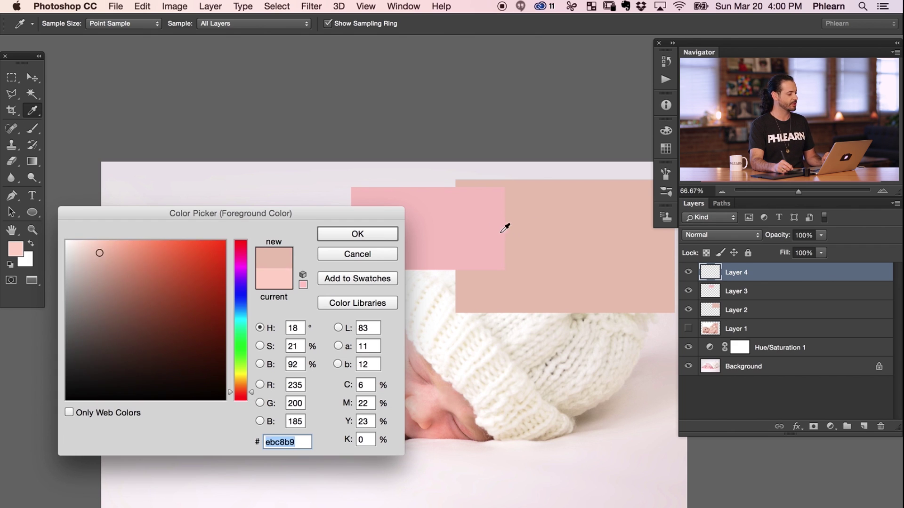
click(490, 233)
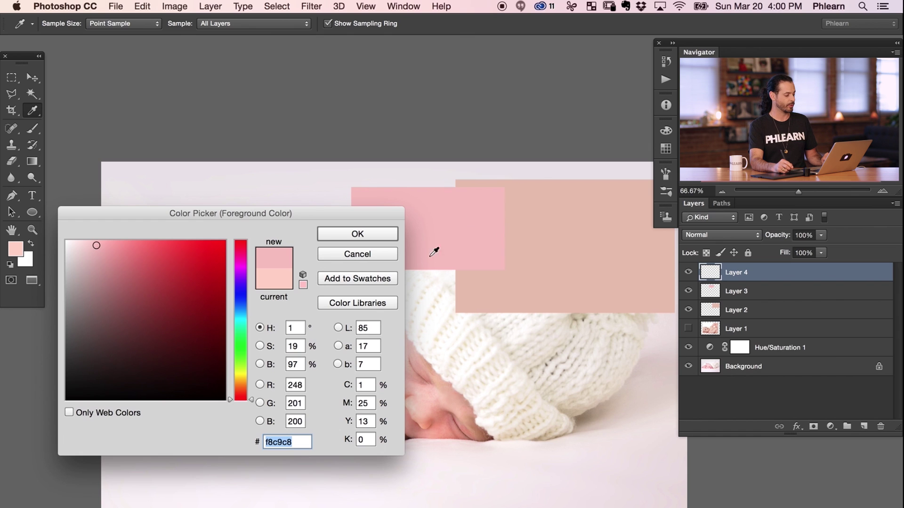
click(368, 259)
key(v)
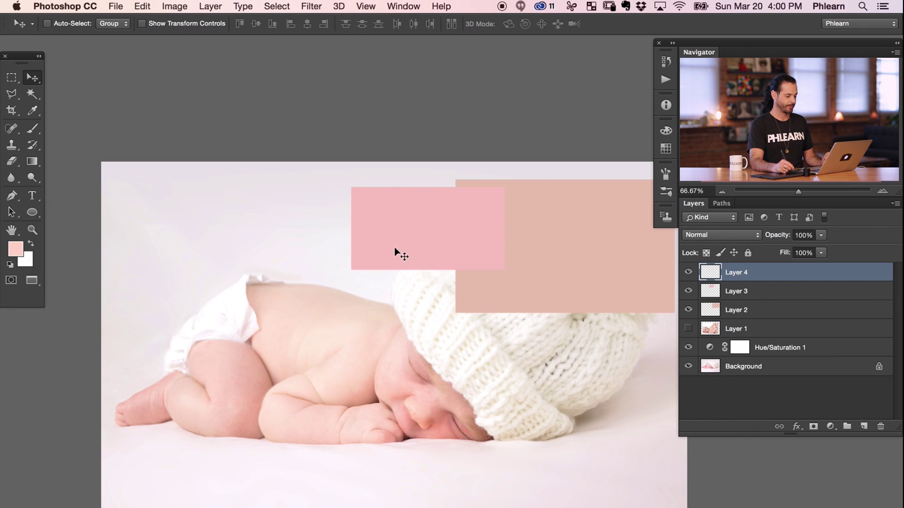
Reopen the Hue/Saturation 1 settings and switch the layer off and on to compare the skin colour
double_click(709, 348)
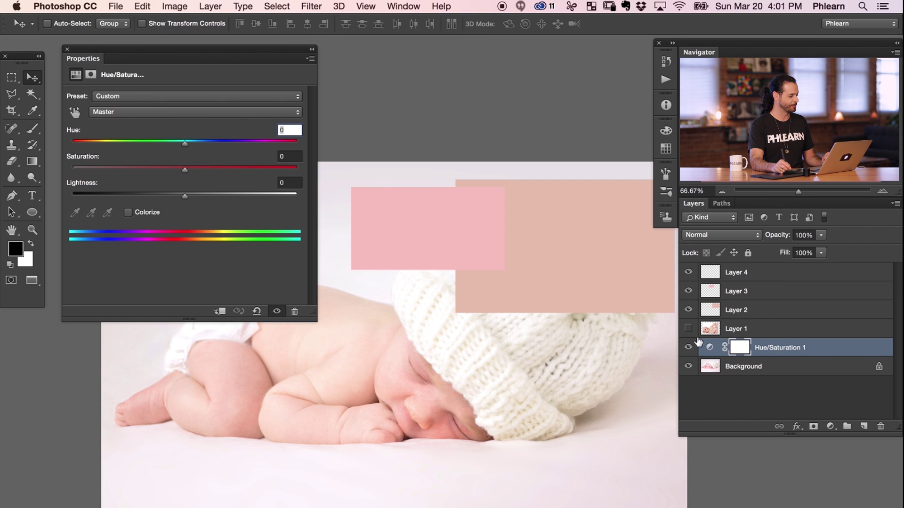
click(688, 349)
click(688, 353)
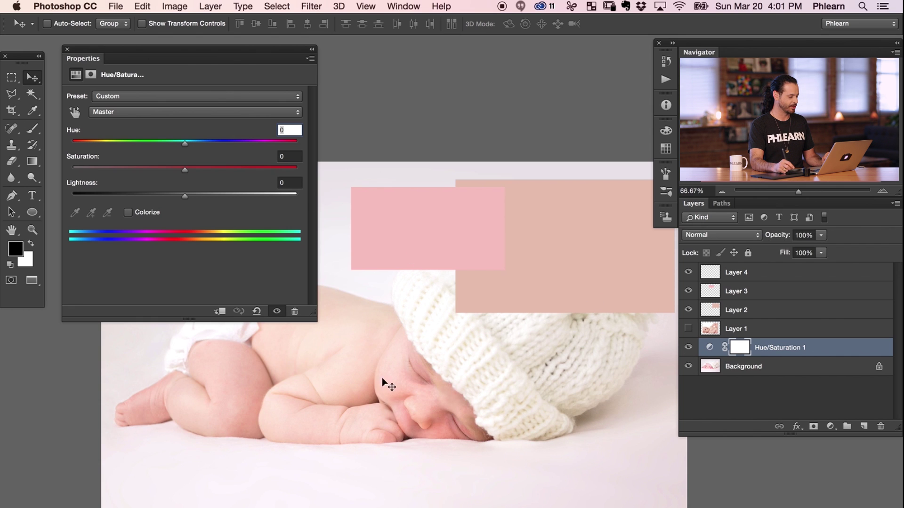
Set the Reds saturation to 2 and lightness to -5 in the Hue/Saturation 1 adjustment
click(179, 113)
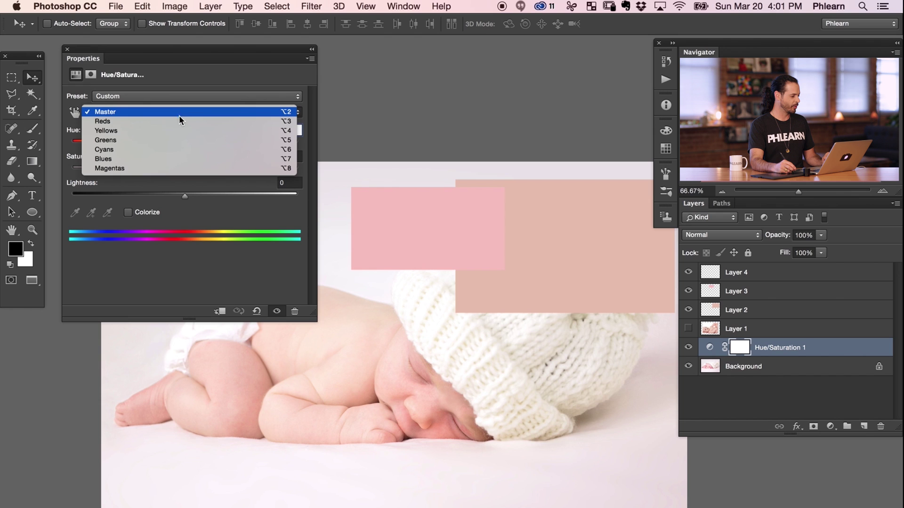
click(177, 121)
click(291, 157)
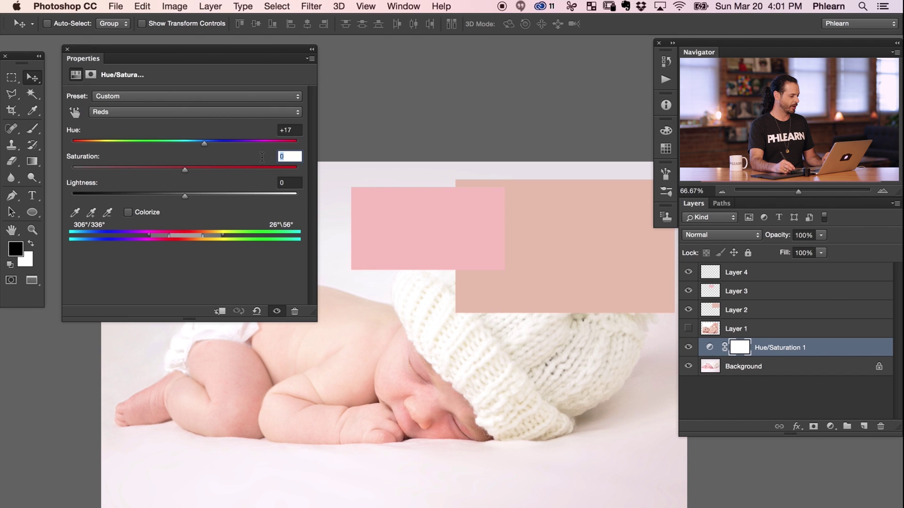
text(2)
click(288, 182)
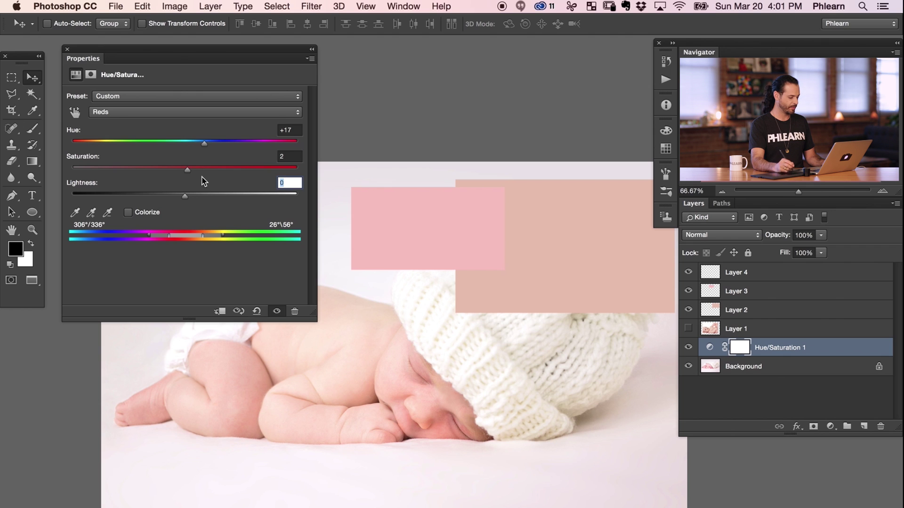
text(-5)
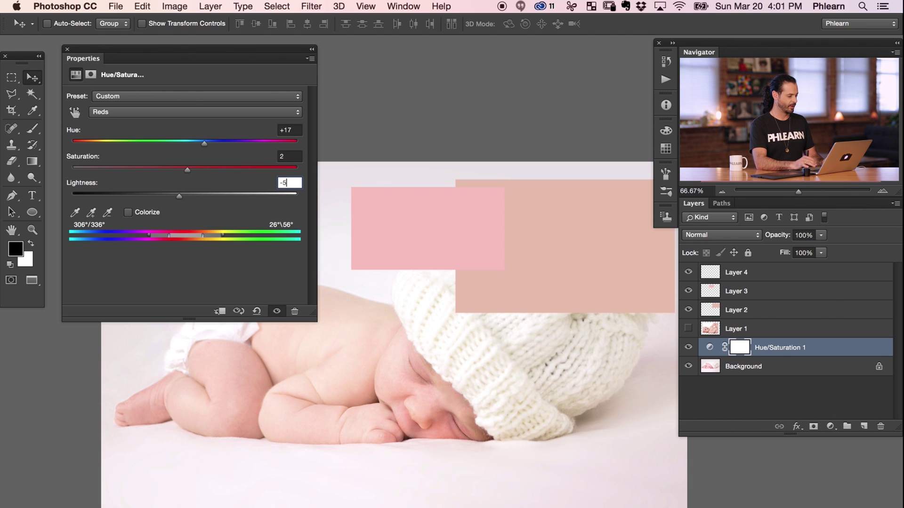
key(Return)
scroll(510, 268, down, 1)
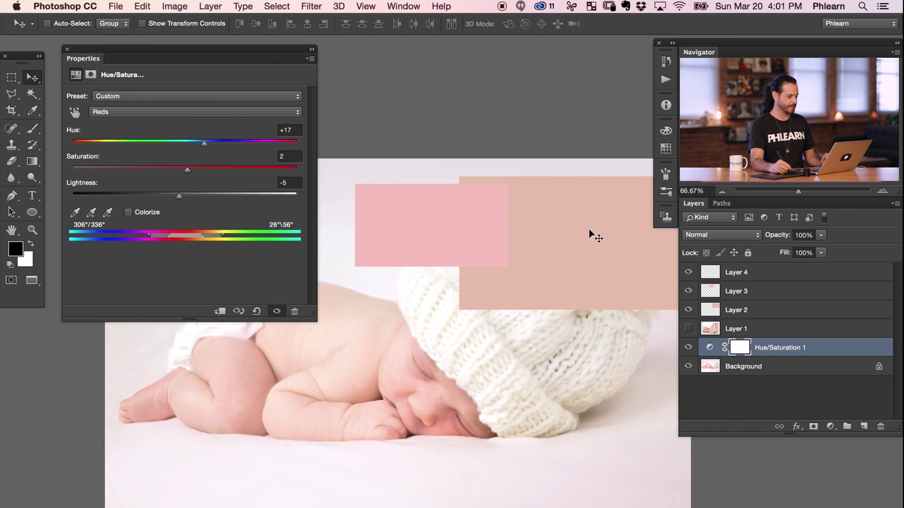
Hide Layers 2, 3 and 4 and compare the sleeping baby's skin with and without the Hue/Saturation adjustment at 100% zoom
click(67, 49)
drag(688, 273, 687, 312)
key(ctrl+plus)
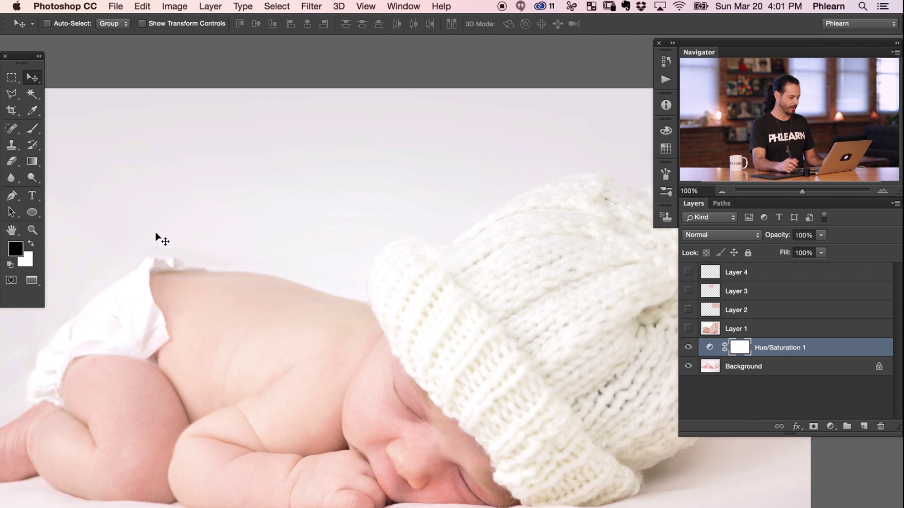
scroll(347, 283, down, 5)
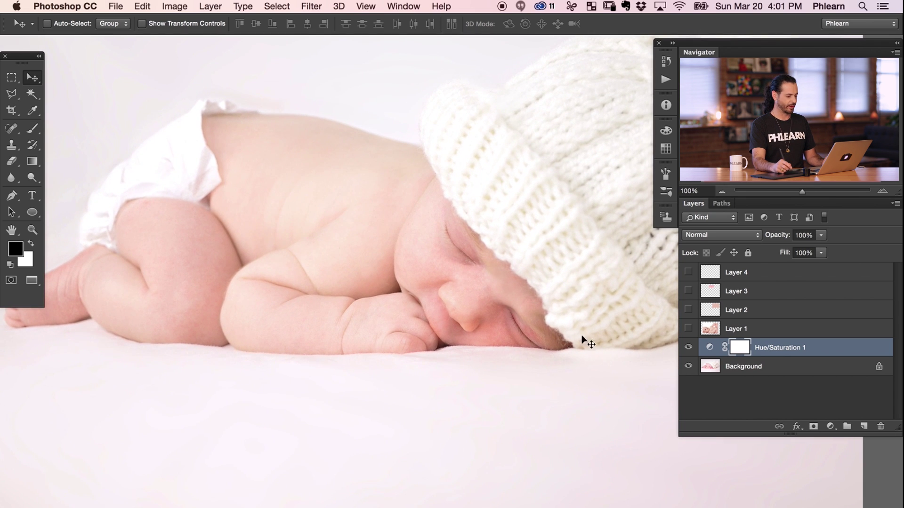
click(687, 347)
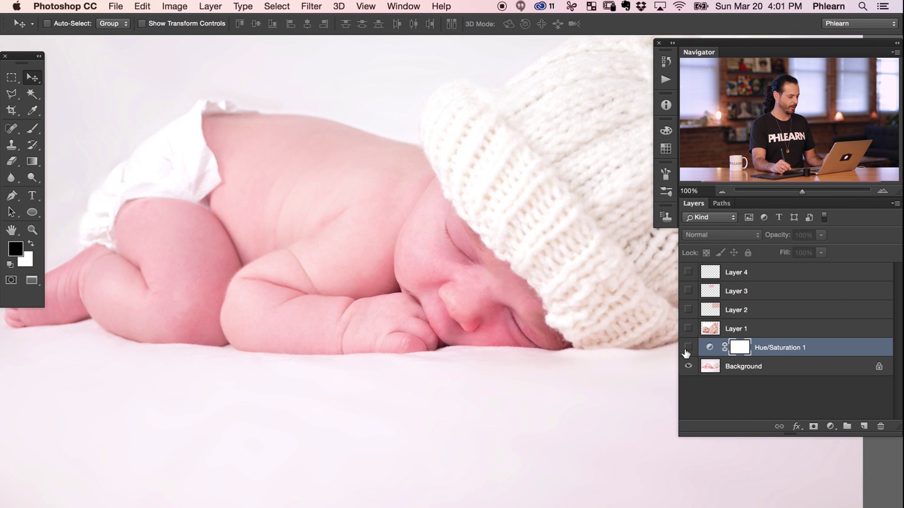
click(688, 349)
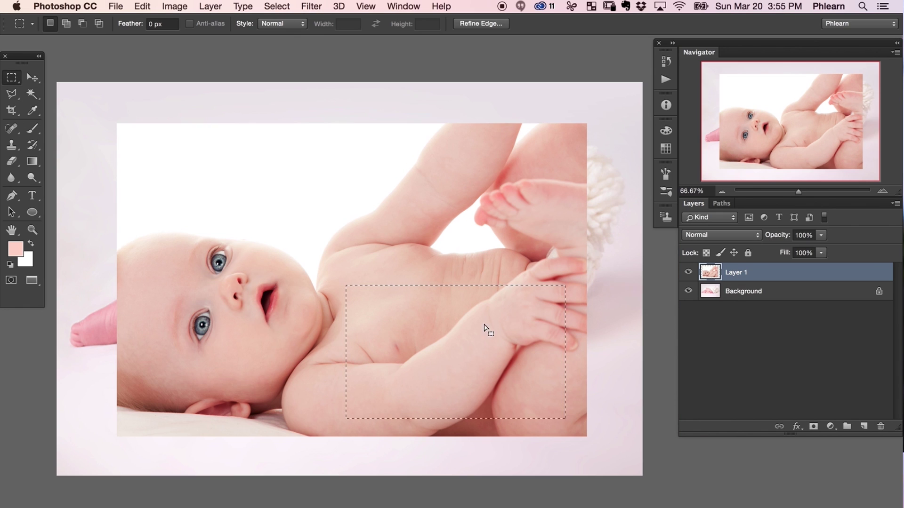
Copy the selected torso and arm area of the reference baby on Layer 1 to a new layer and hide Layer 1
click(688, 272)
click(688, 272)
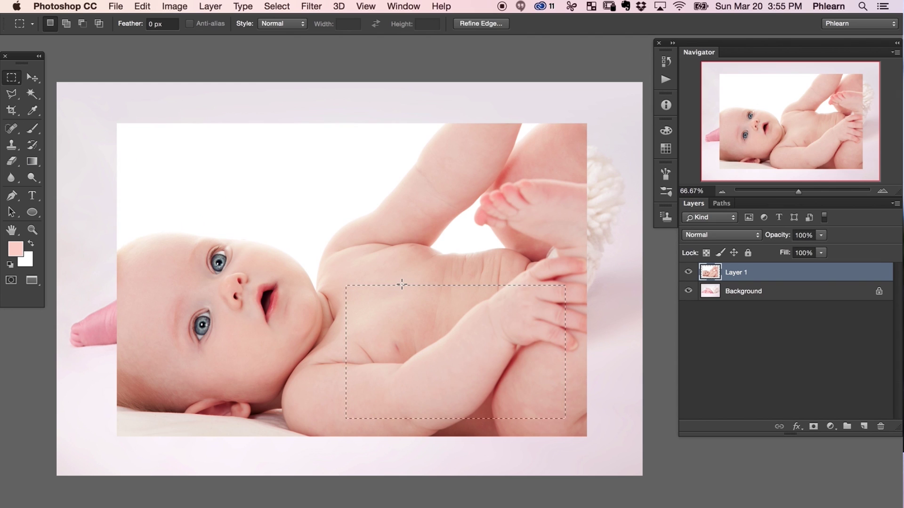
key(super+j)
click(688, 291)
key(v)
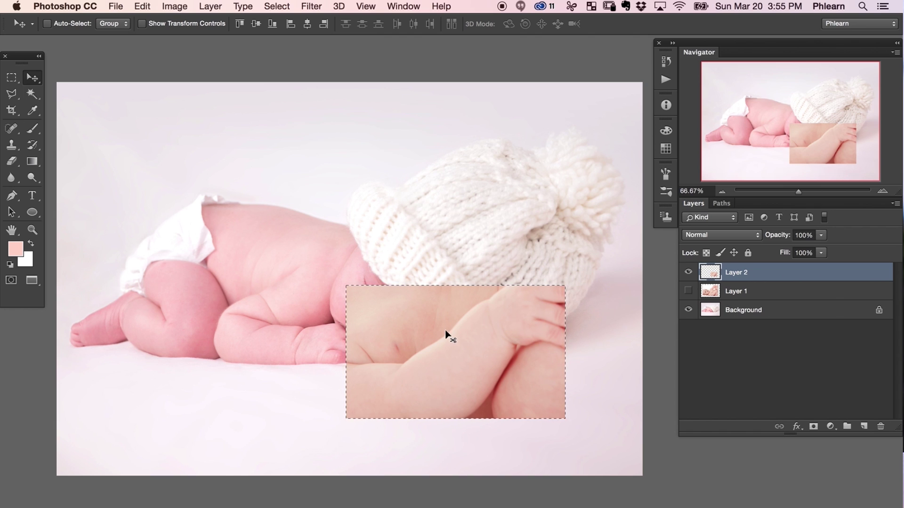
Apply the Average blur to the selected reference skin patch on Layer 2
click(310, 7)
mouse_move(368, 155)
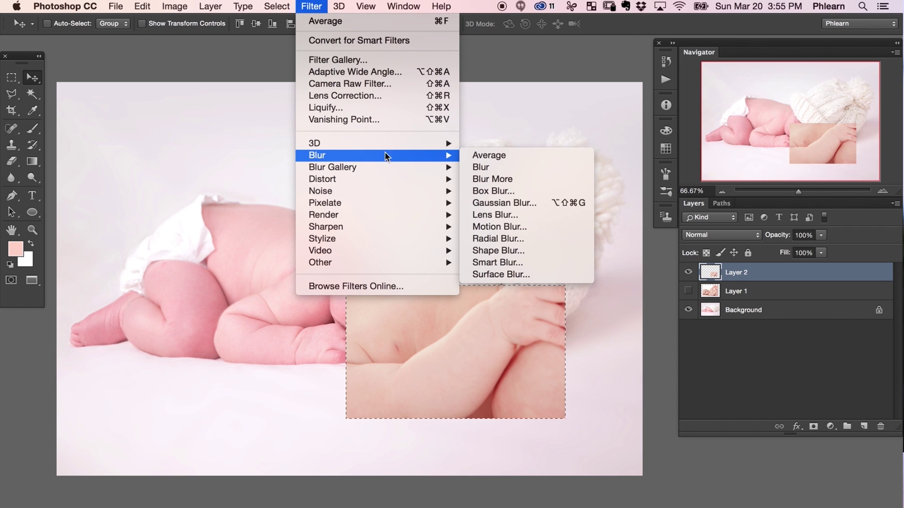
click(578, 157)
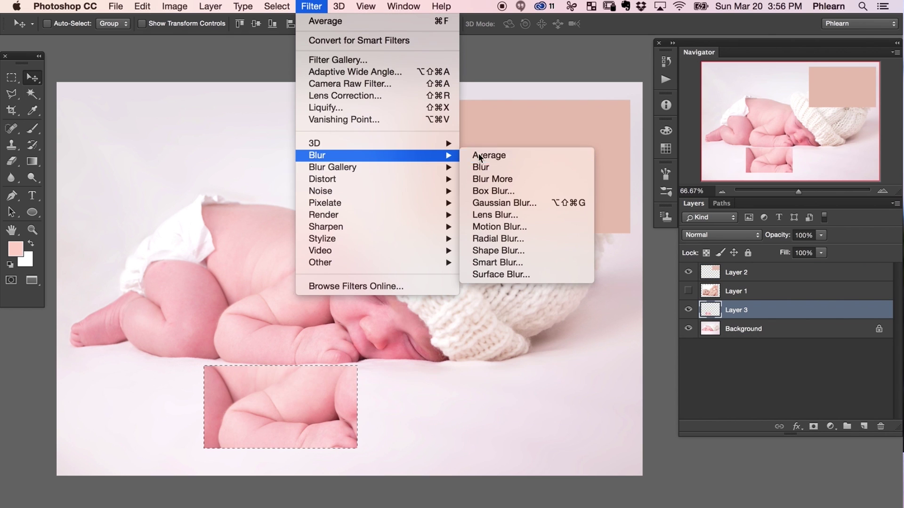
Average-blur the sleeping baby's selected patch on Layer 3 and place the deselected swatch in front, overlapping the tan swatch's left edge
click(478, 153)
key(super)
key(super+d)
key(super+shift+bracketright)
drag(278, 442, 395, 170)
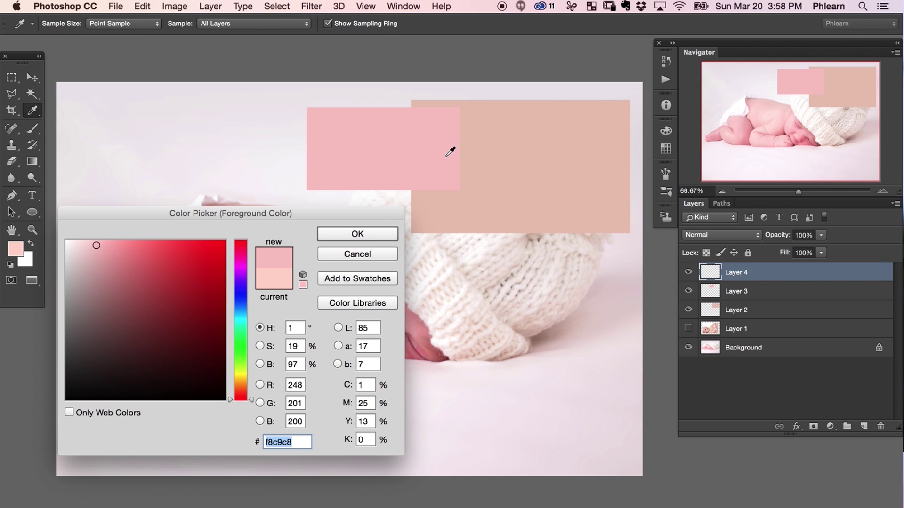
Sample the tan swatch in the foreground Color Picker to compare its hue, saturation and brightness with the pink swatch
click(506, 155)
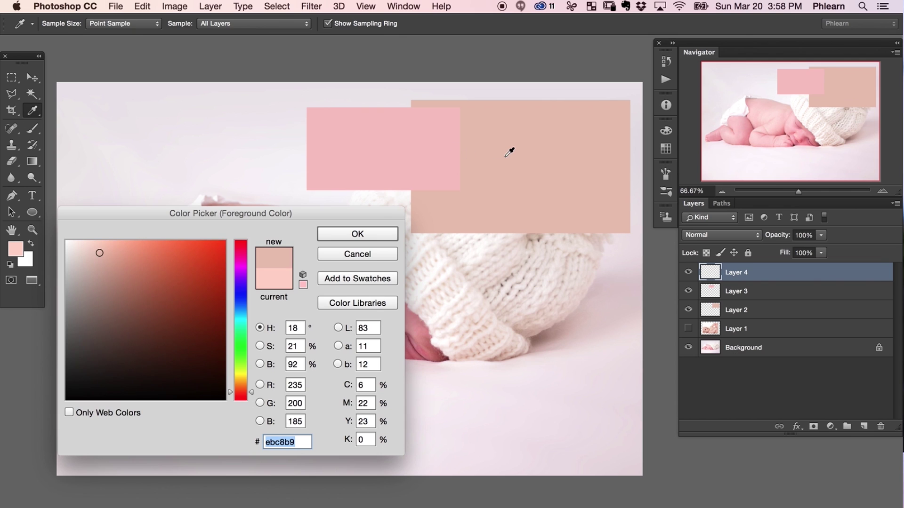
drag(509, 152, 469, 150)
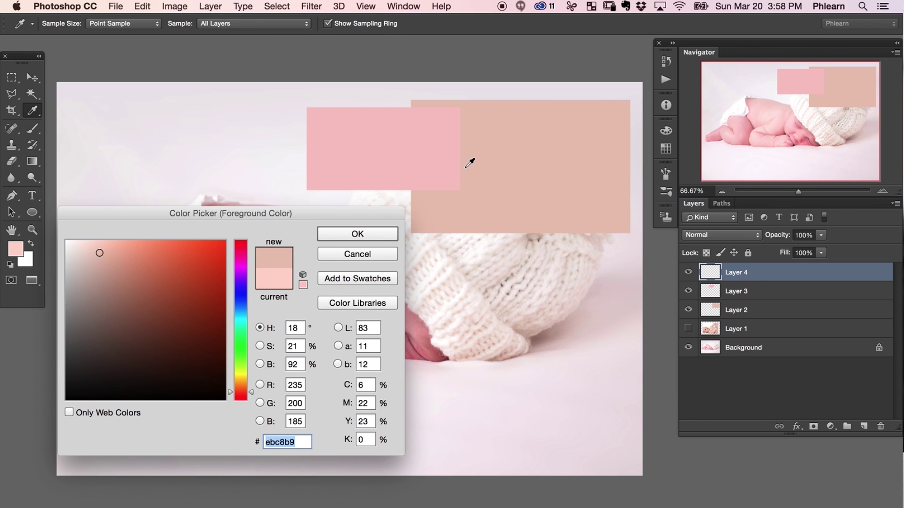